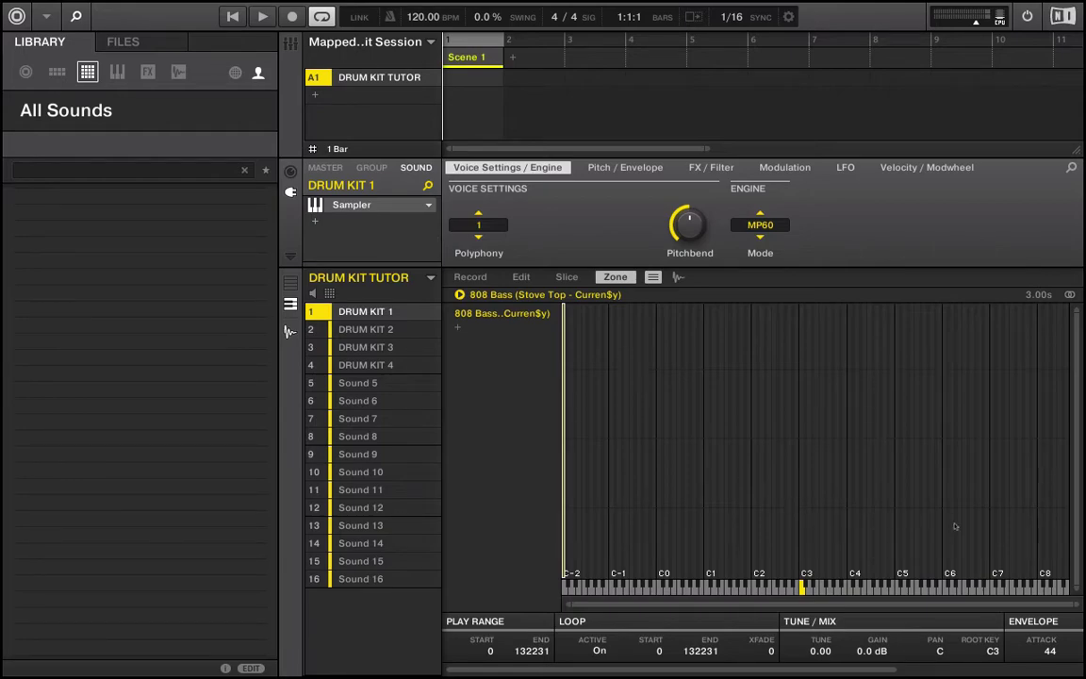
Stretch the 808 Bass zone up to C8 and audition it on keys from C3 upward.
{"action": "left_click_drag", "start_coordinate": [566, 401], "coordinate": [1082, 499]}
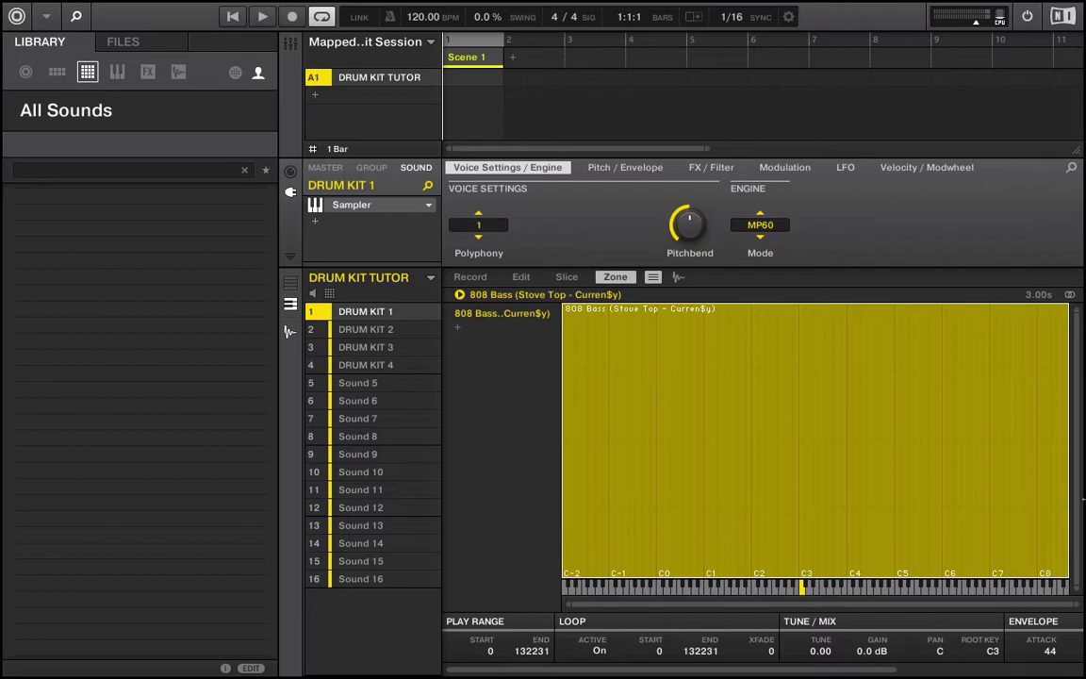
{"action": "left_click", "coordinate": [795, 589]}
{"action": "left_click", "coordinate": [799, 586]}
{"action": "left_click", "coordinate": [820, 587]}
{"action": "left_click", "coordinate": [891, 585]}
{"action": "left_click", "coordinate": [921, 585]}
{"action": "left_click", "coordinate": [849, 585]}
{"action": "left_click_drag", "start_coordinate": [1063, 444], "coordinate": [532, 573]}
{"action": "left_click", "coordinate": [566, 586]}
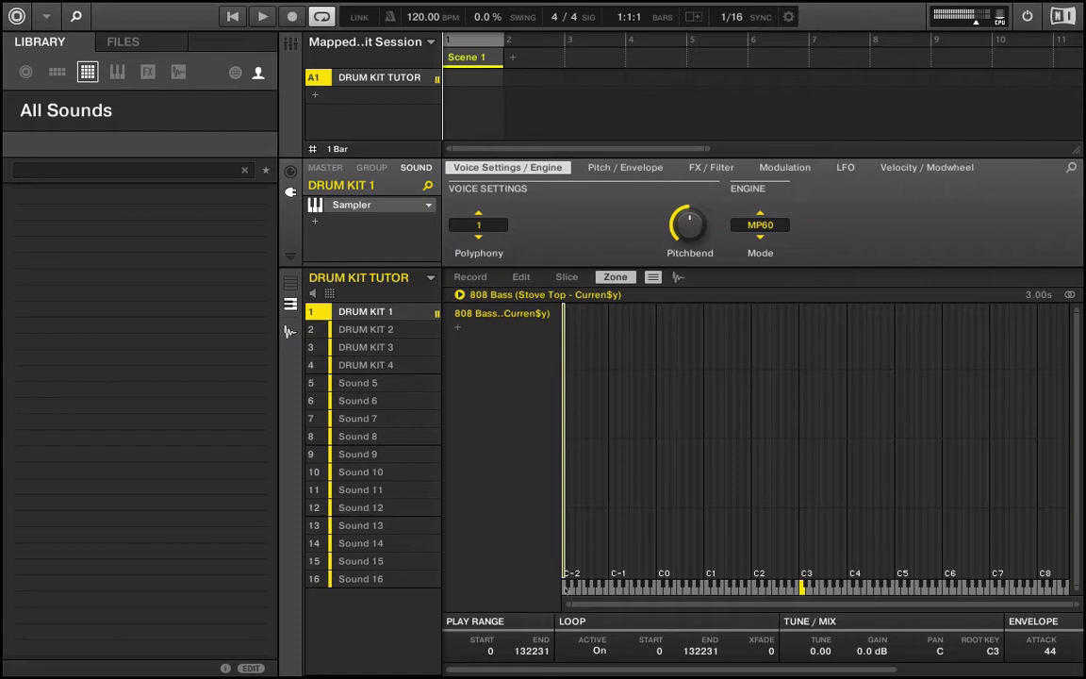
{"action": "left_click", "coordinate": [812, 583]}
{"action": "left_click", "coordinate": [855, 590]}
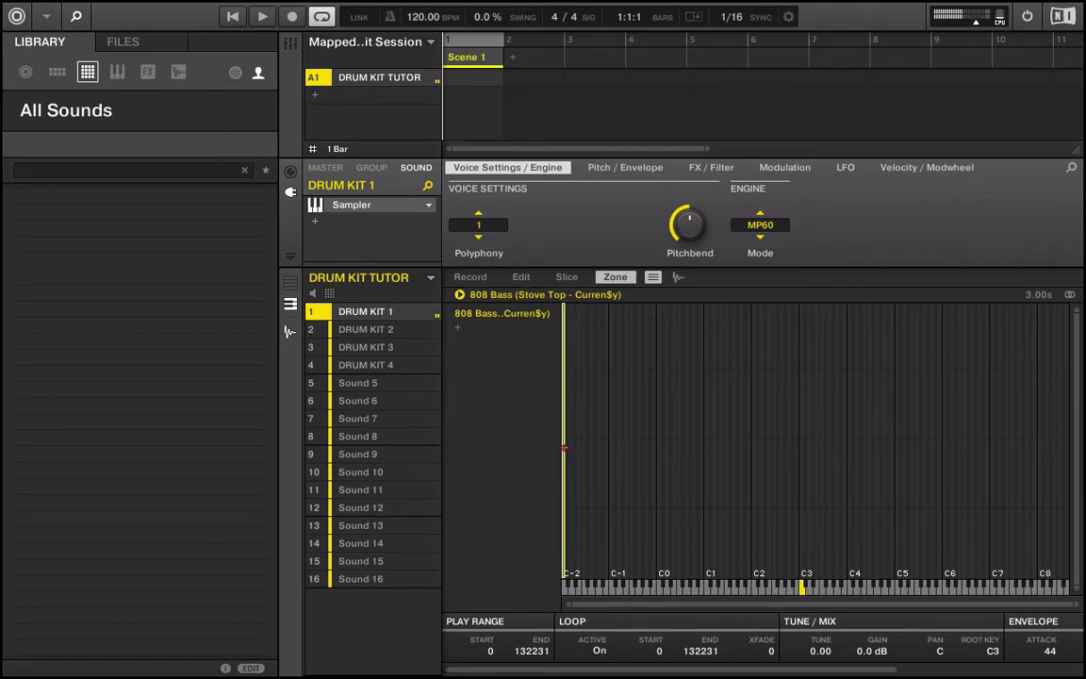
{"action": "left_click_drag", "start_coordinate": [564, 449], "coordinate": [1071, 446]}
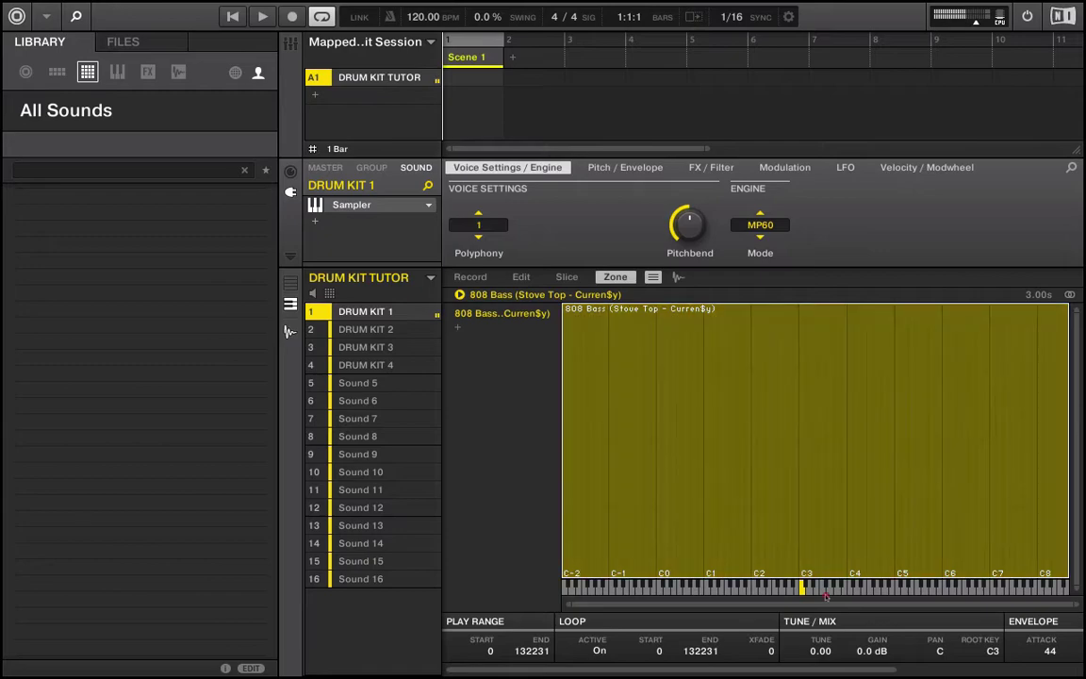
{"action": "left_click", "coordinate": [822, 586]}
Select DRUM KIT 2 and audition its per-key sample zones from around C3 upward.
{"action": "left_click", "coordinate": [366, 329]}
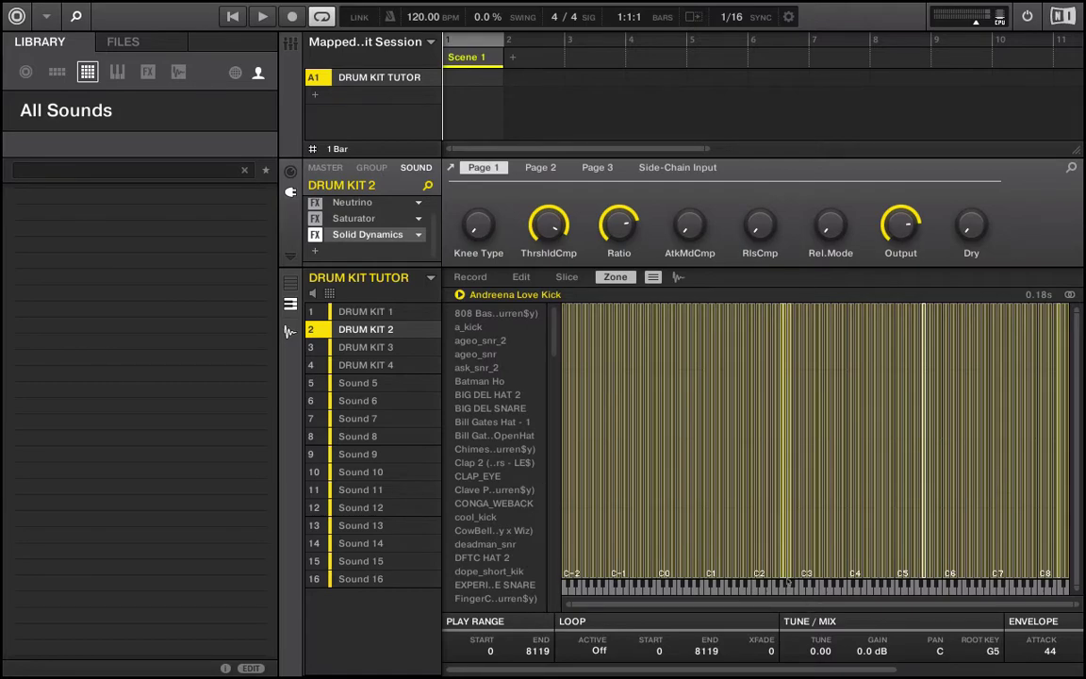
{"action": "left_click", "coordinate": [783, 585]}
{"action": "left_click_drag", "start_coordinate": [782, 585], "coordinate": [912, 592]}
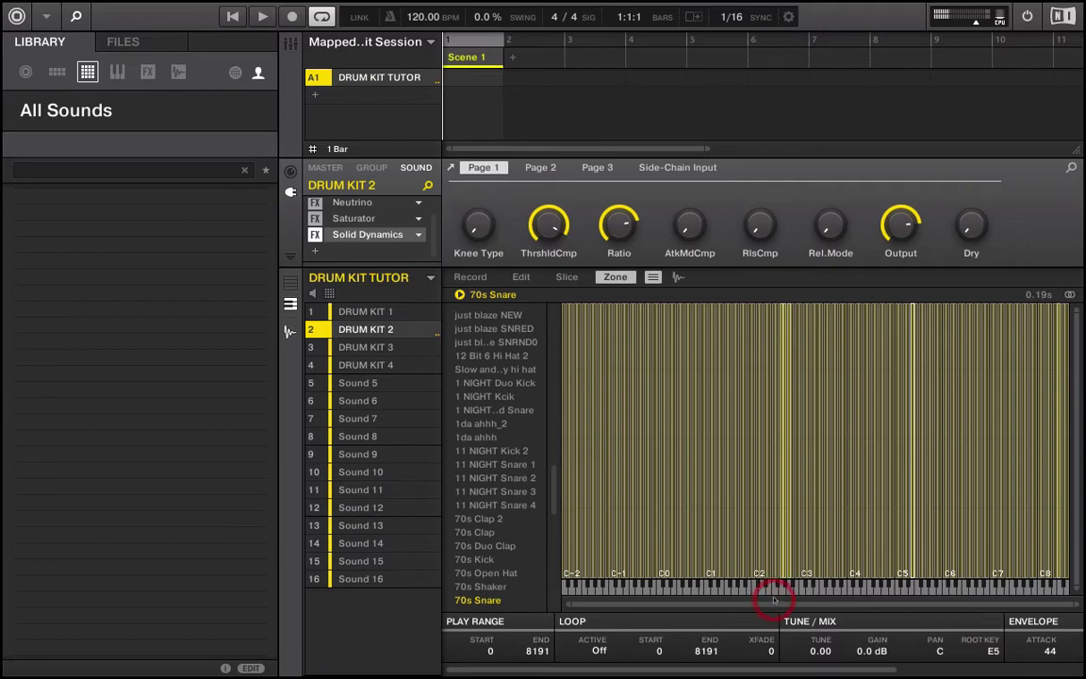
{"action": "left_click_drag", "start_coordinate": [771, 589], "coordinate": [860, 584]}
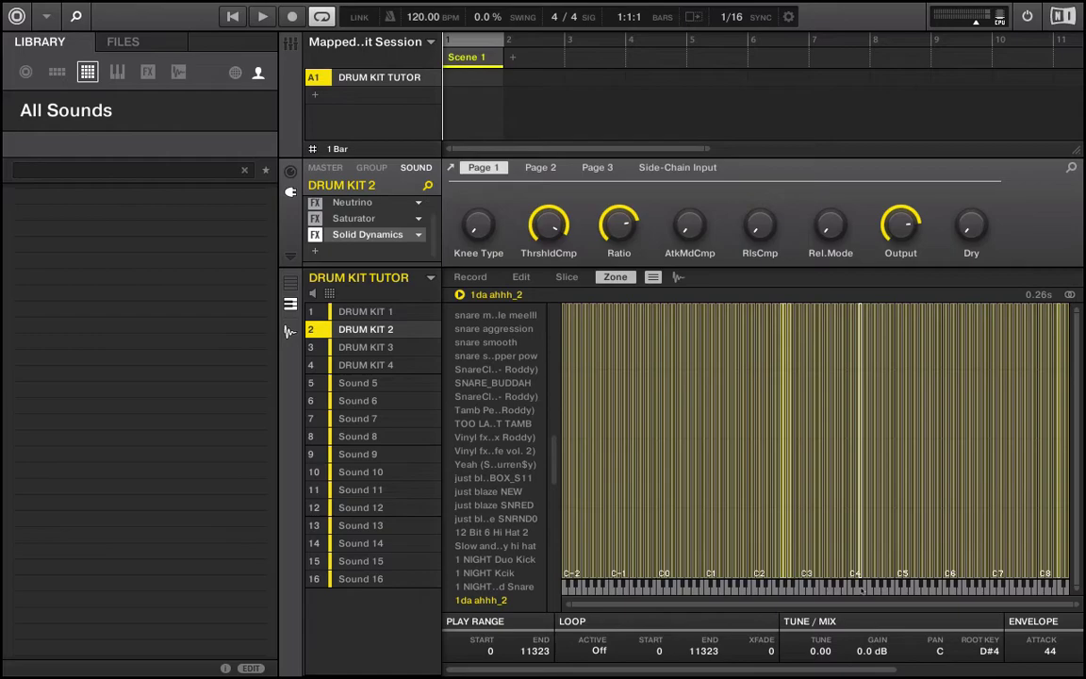
Select DRUM KIT 3 to show its 808 Bass, a_kick and ageo_snr_2 zones.
{"action": "left_click", "coordinate": [377, 348]}
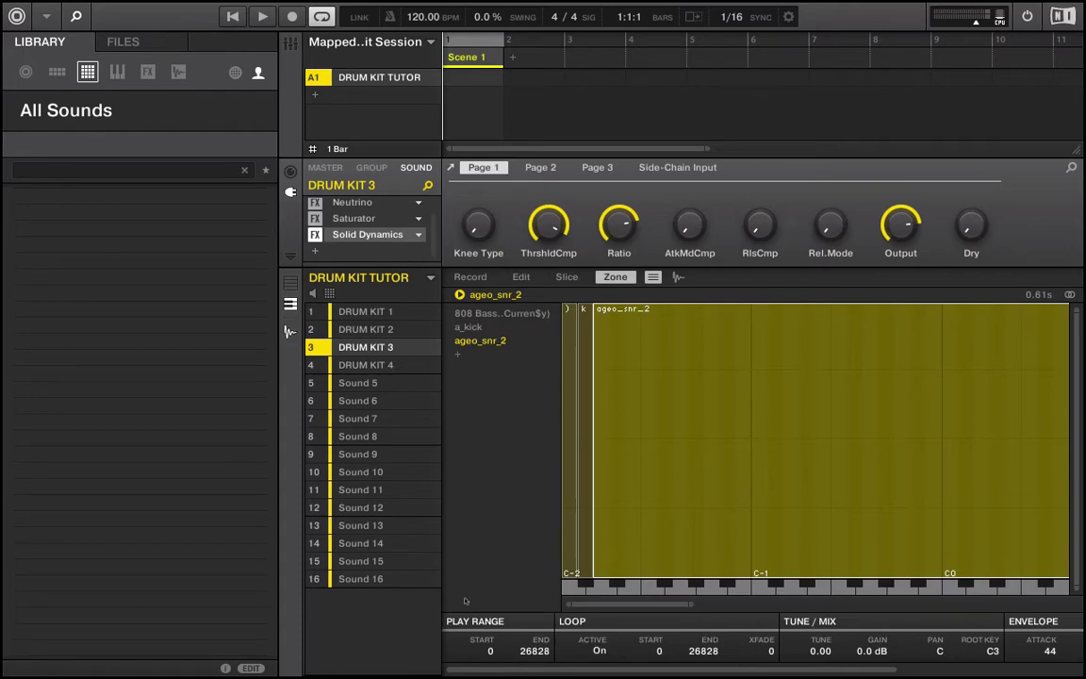
{"action": "left_click", "coordinate": [570, 586]}
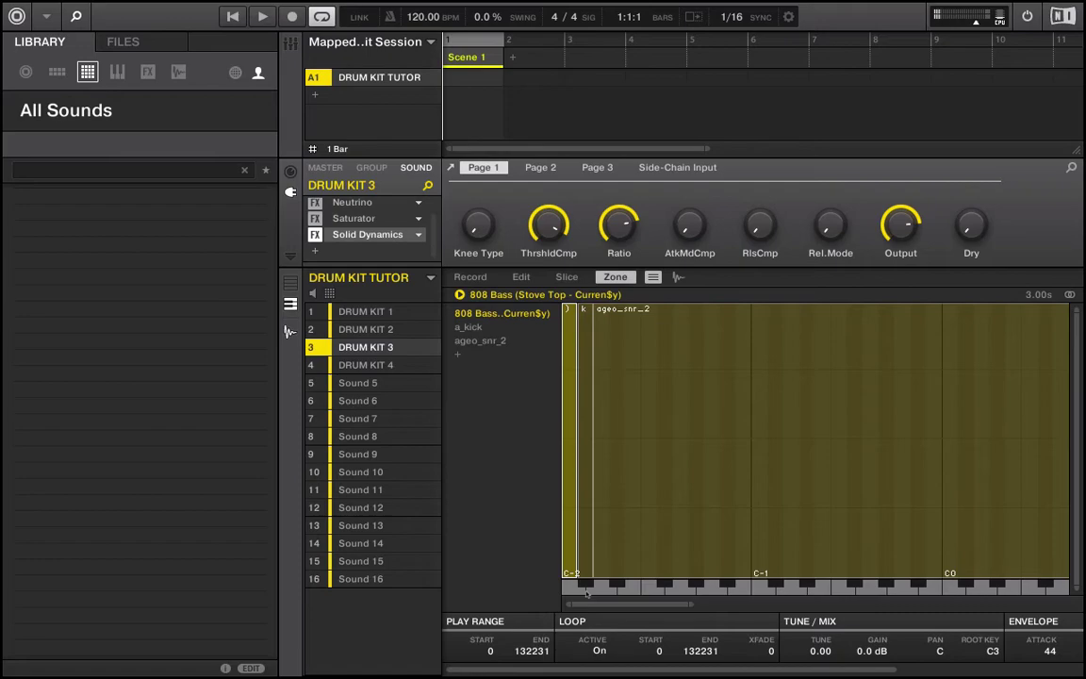
{"action": "left_click", "coordinate": [587, 585]}
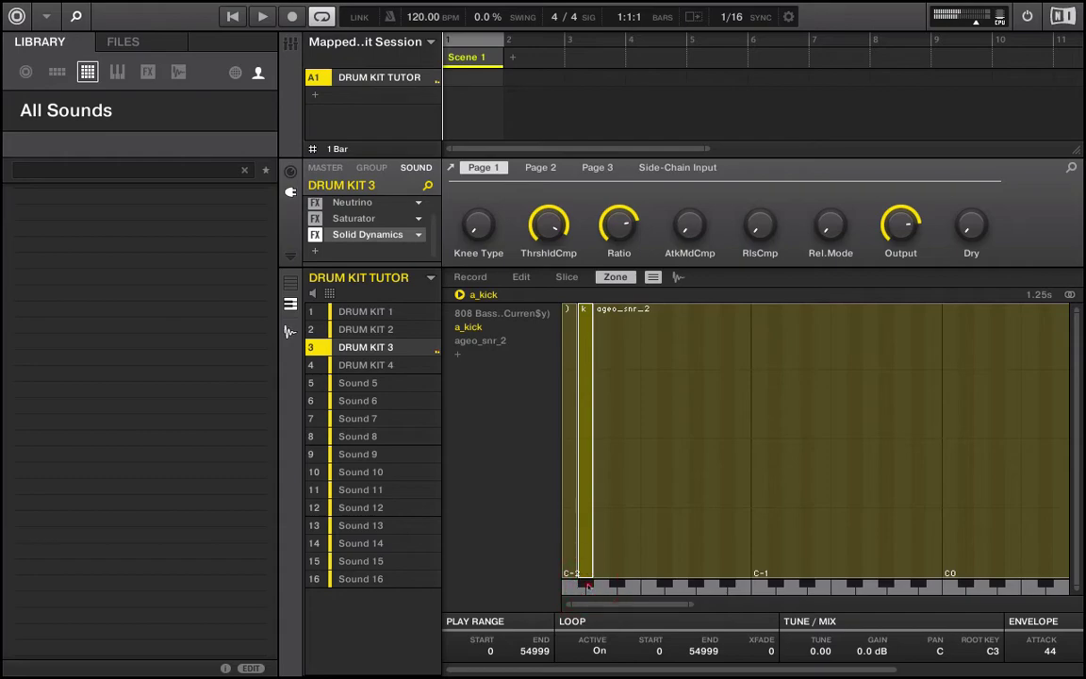
{"action": "left_click", "coordinate": [587, 586]}
{"action": "left_click", "coordinate": [660, 587]}
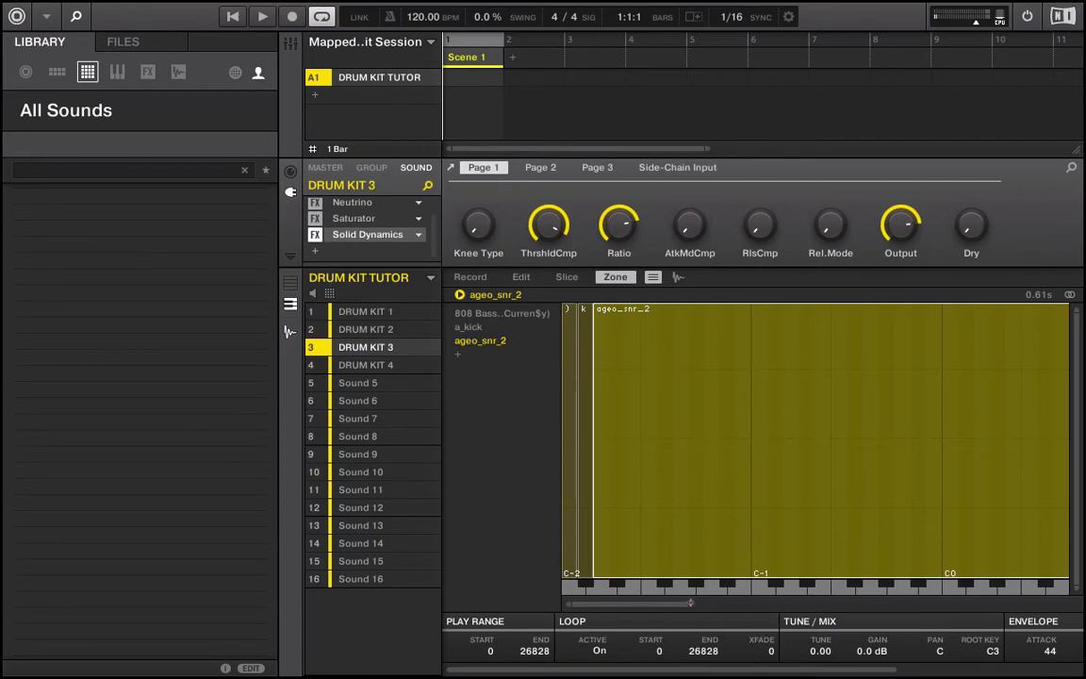
{"action": "left_click_drag", "start_coordinate": [660, 591], "coordinate": [970, 569]}
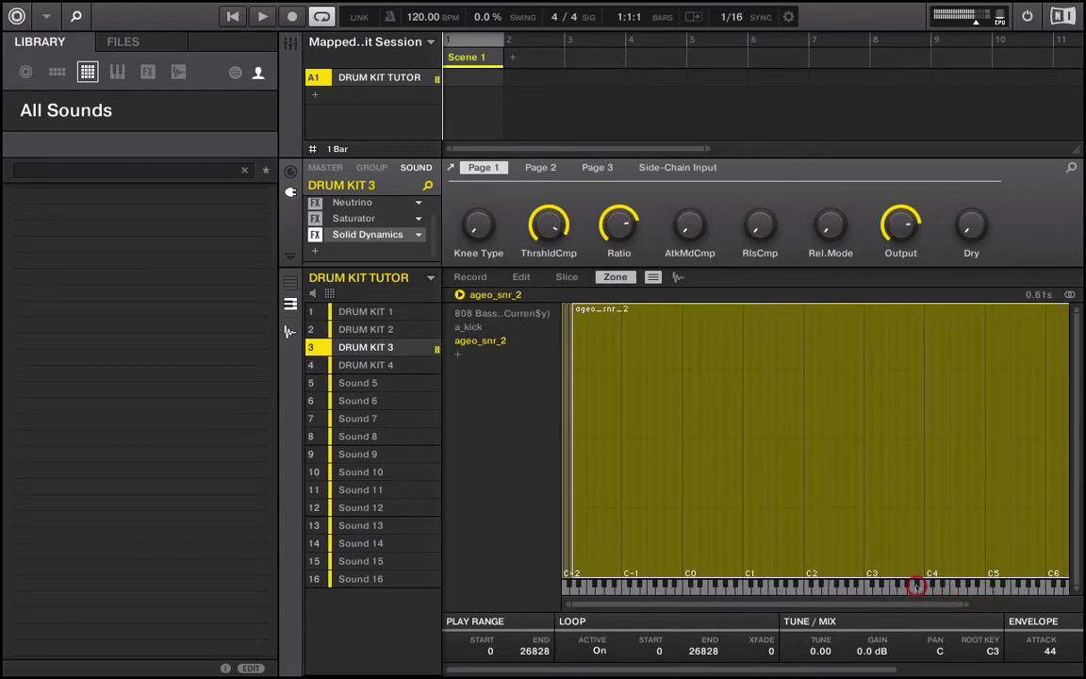
{"action": "left_click", "coordinate": [860, 581]}
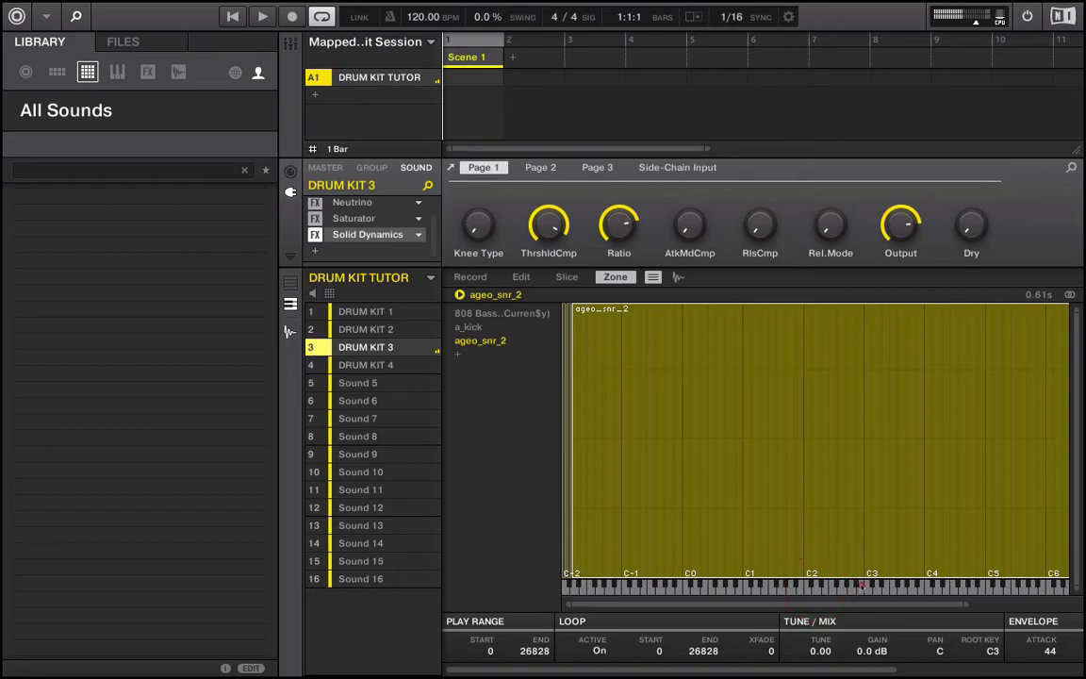
{"action": "left_click", "coordinate": [862, 584]}
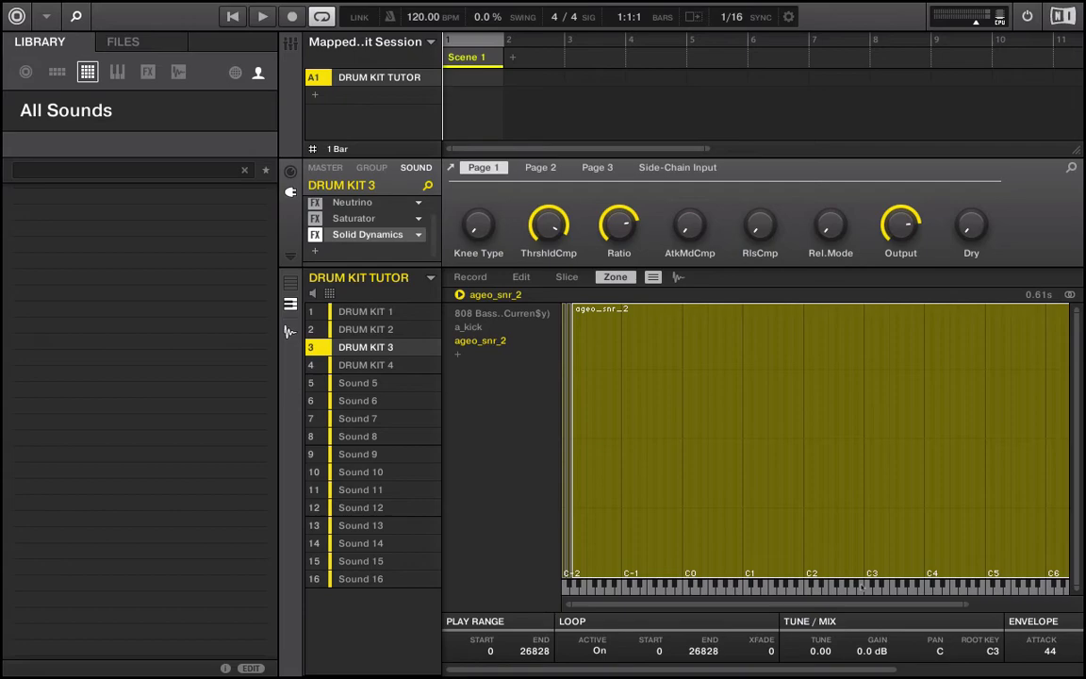
Select DRUM KIT 4 and zoom the Zone map out to the full C-2 to C8 range.
{"action": "left_click", "coordinate": [373, 367]}
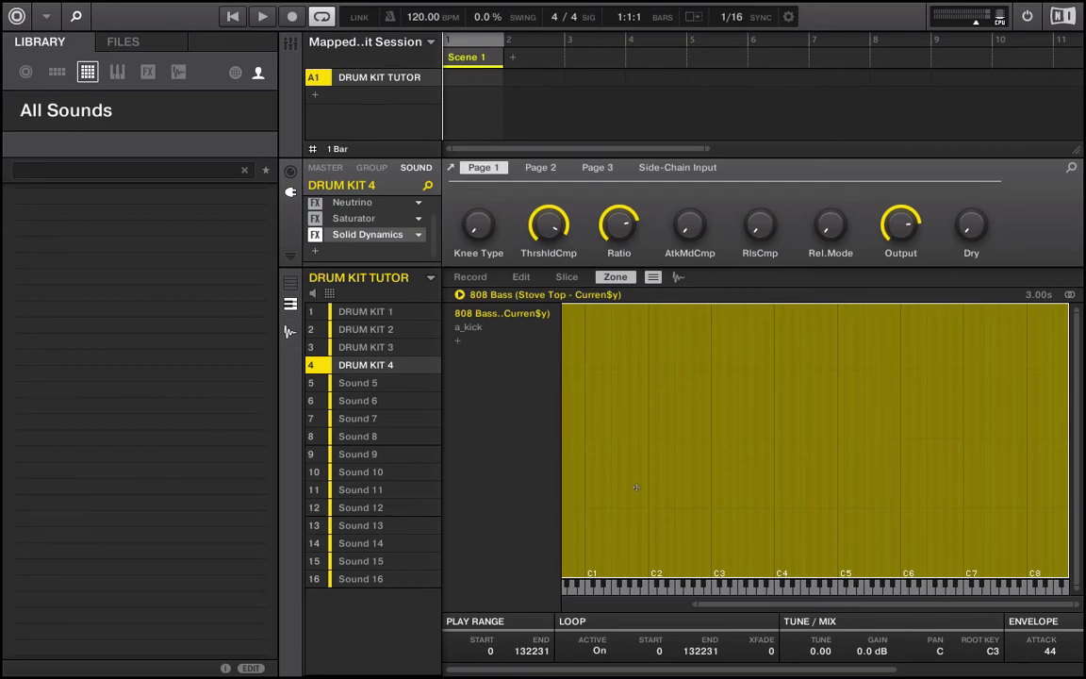
{"action": "scroll", "coordinate": [624, 537], "scroll_direction": "down", "scroll_amount": 3}
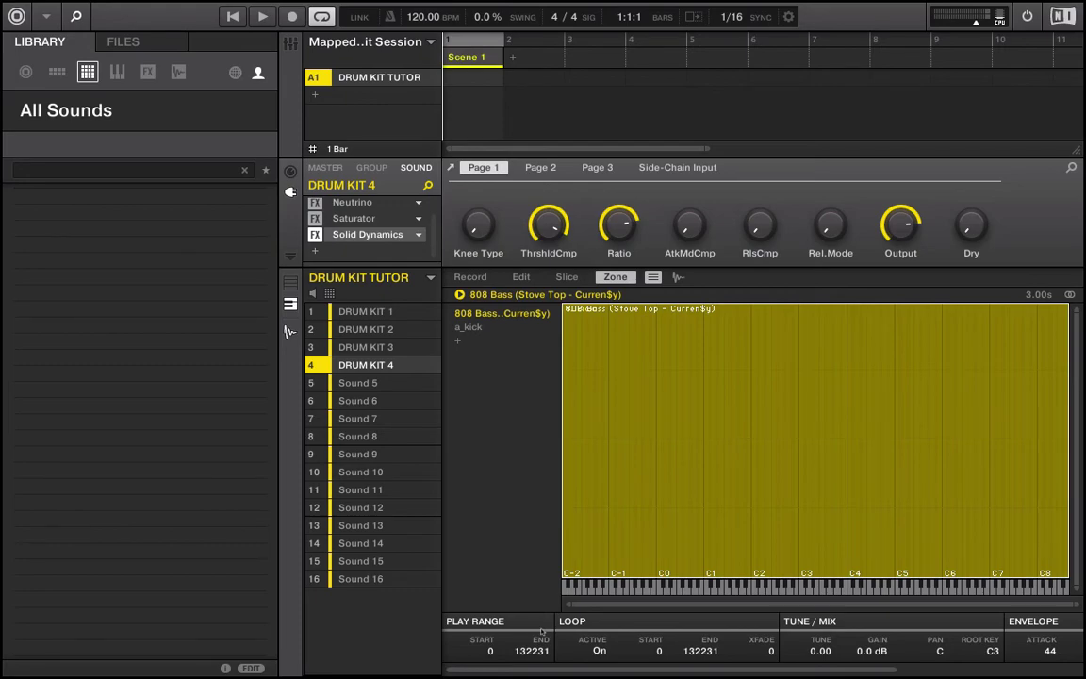
{"action": "left_click", "coordinate": [459, 340]}
{"action": "left_click", "coordinate": [714, 437]}
{"action": "left_click", "coordinate": [469, 327]}
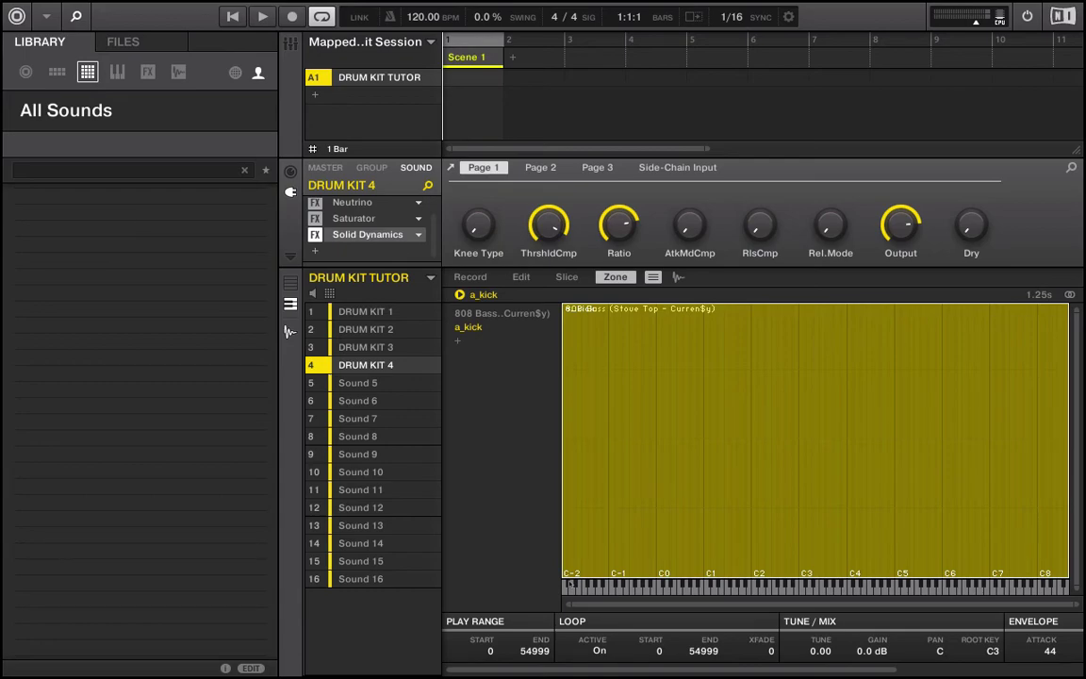
{"action": "left_click", "coordinate": [495, 313]}
{"action": "left_click", "coordinate": [459, 295]}
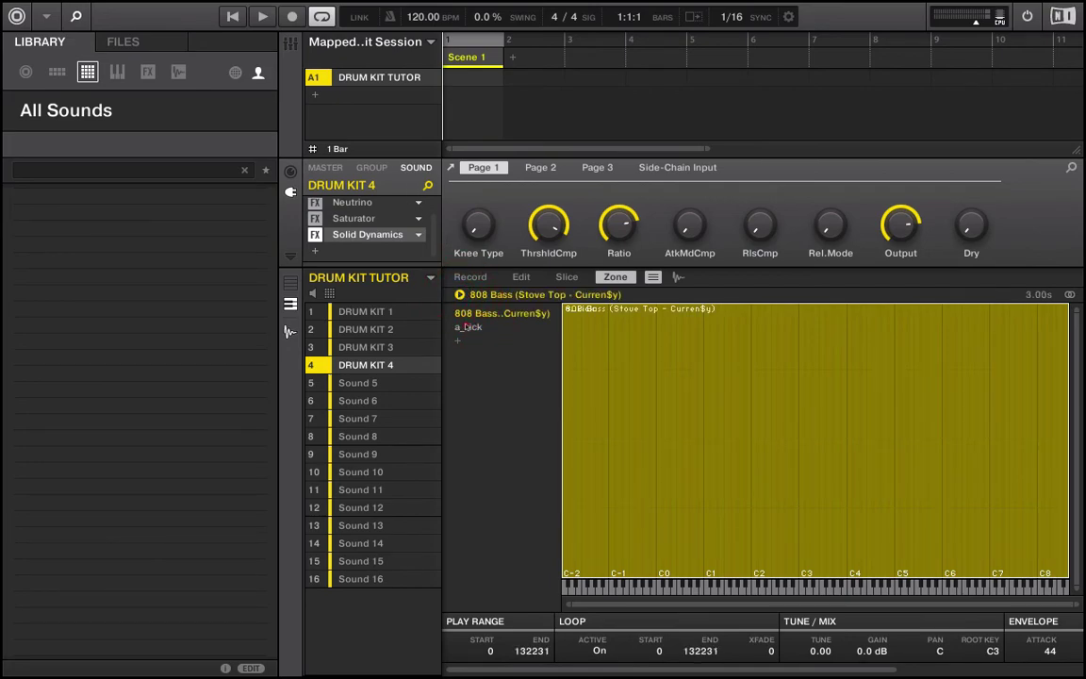
{"action": "left_click", "coordinate": [466, 327]}
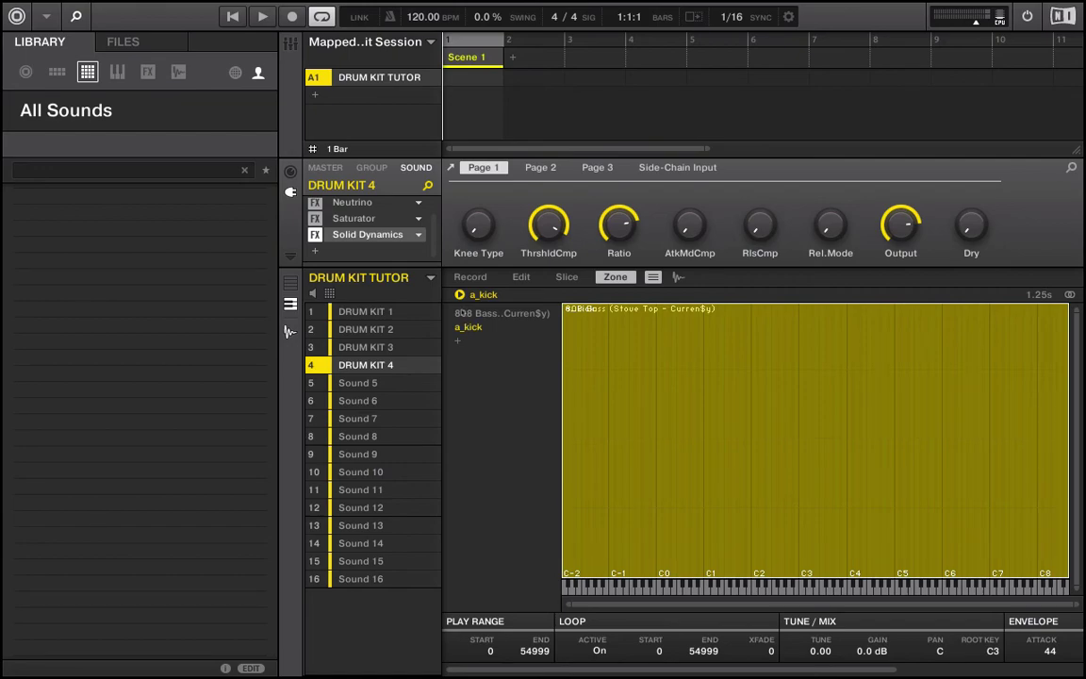
{"action": "left_click", "coordinate": [460, 294]}
{"action": "left_click", "coordinate": [500, 313]}
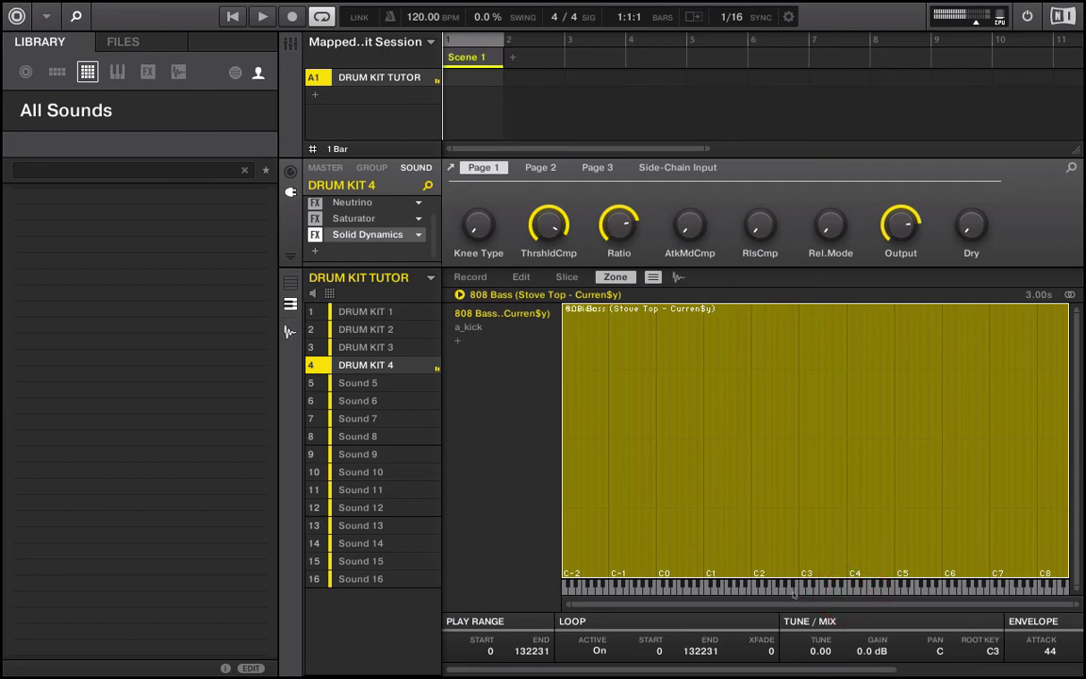
{"action": "left_click", "coordinate": [811, 587]}
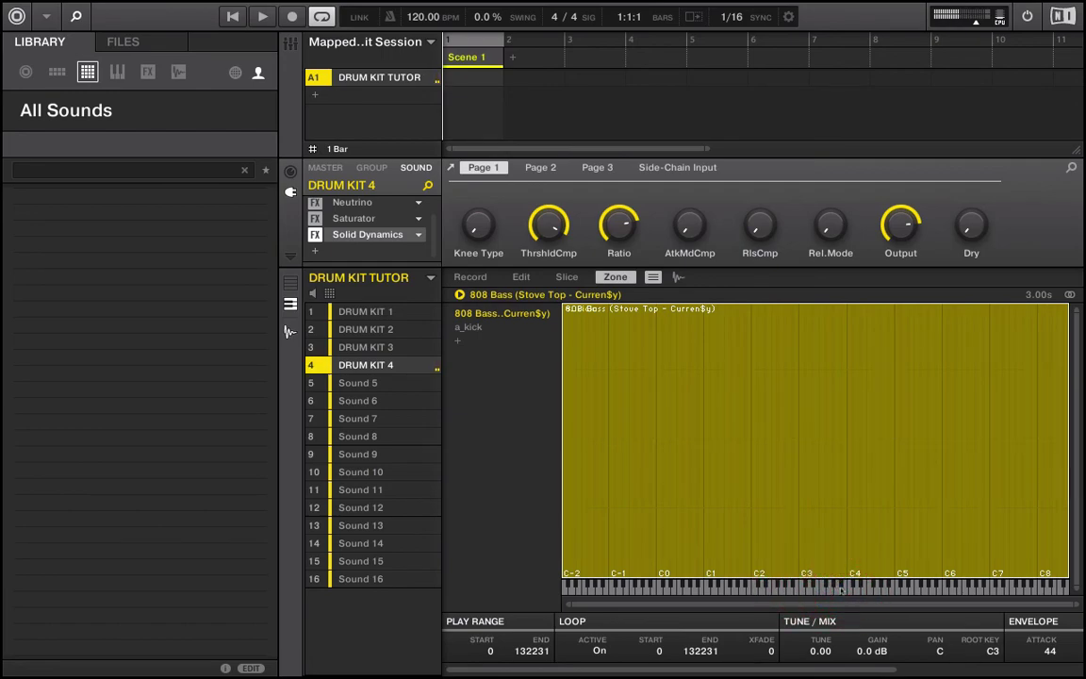